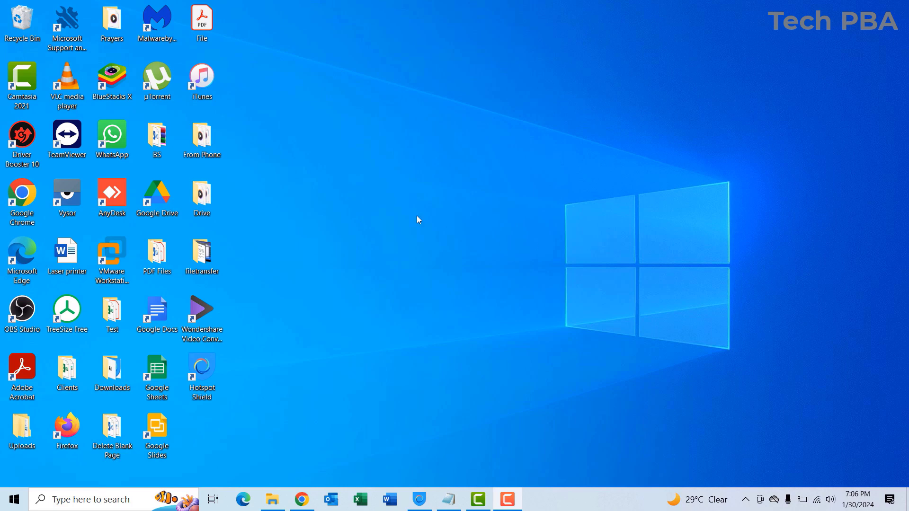
# Refresh the desktop twice, then move and close the ESD-USB (D:) Explorer window
pyautogui.rightClick(334, 129)
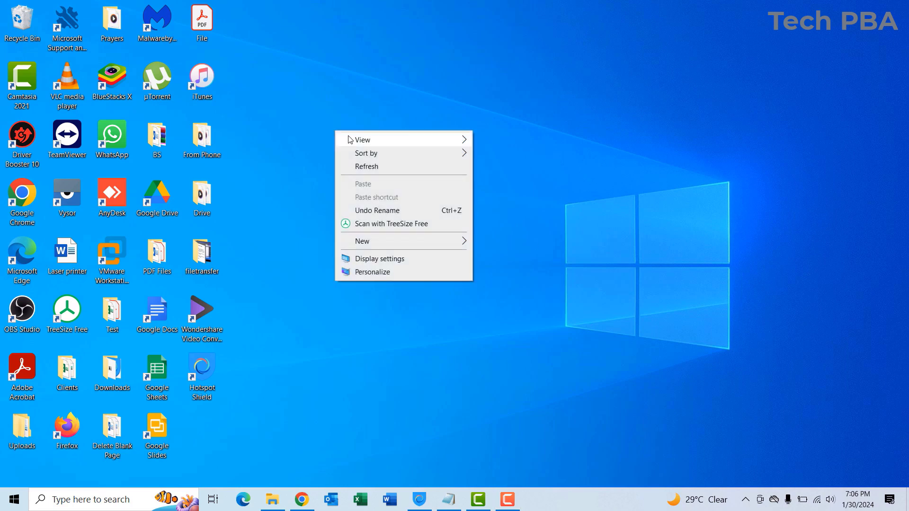
pyautogui.click(372, 167)
pyautogui.rightClick(328, 149)
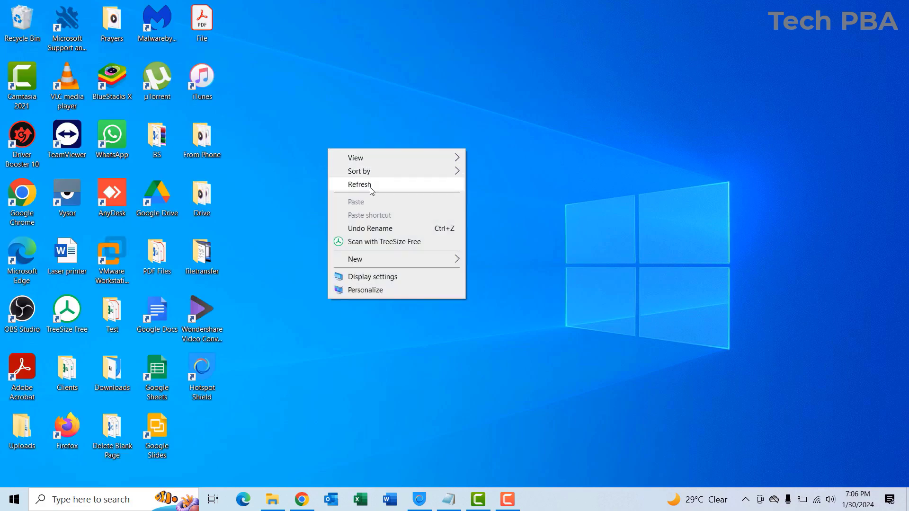
pyautogui.click(371, 183)
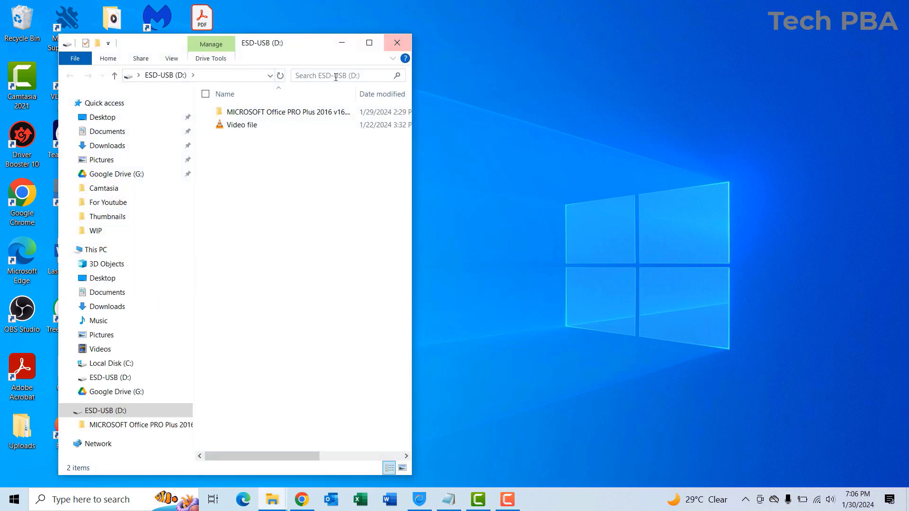
pyautogui.moveTo(173, 49); pyautogui.dragTo(133, 22)
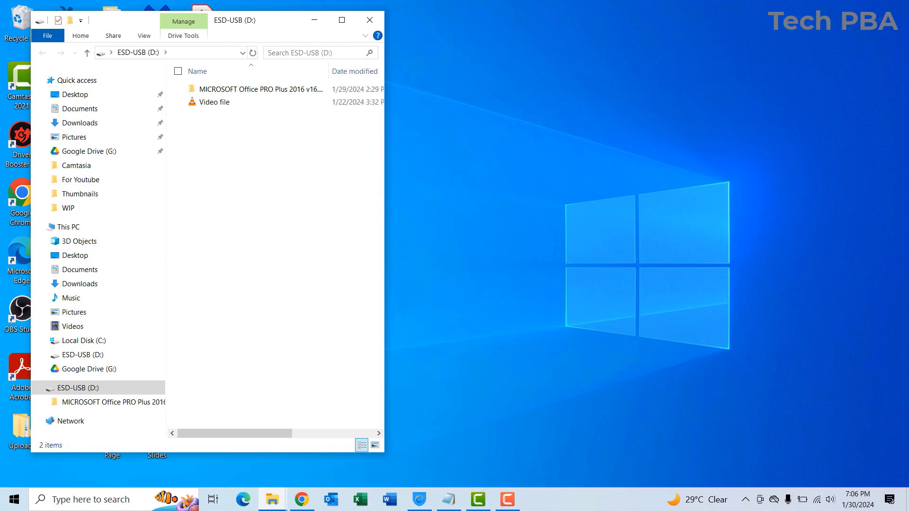
pyautogui.click(371, 20)
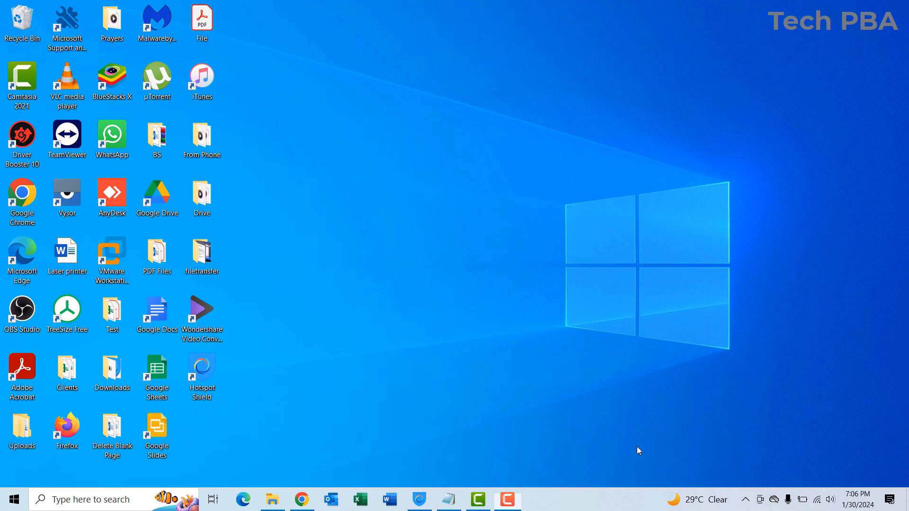
# Eject the Cruzer Blade USB drive from the notification area and refresh the desktop
pyautogui.click(745, 501)
pyautogui.rightClick(722, 428)
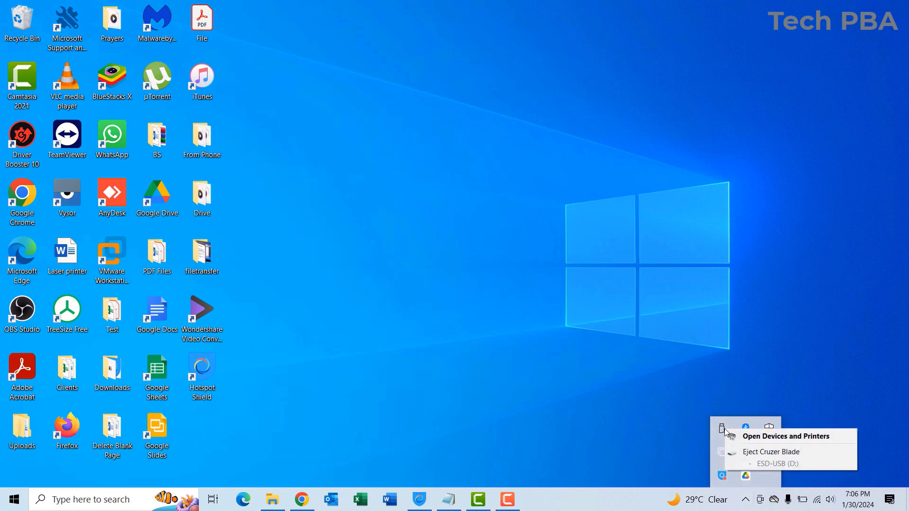
pyautogui.click(770, 455)
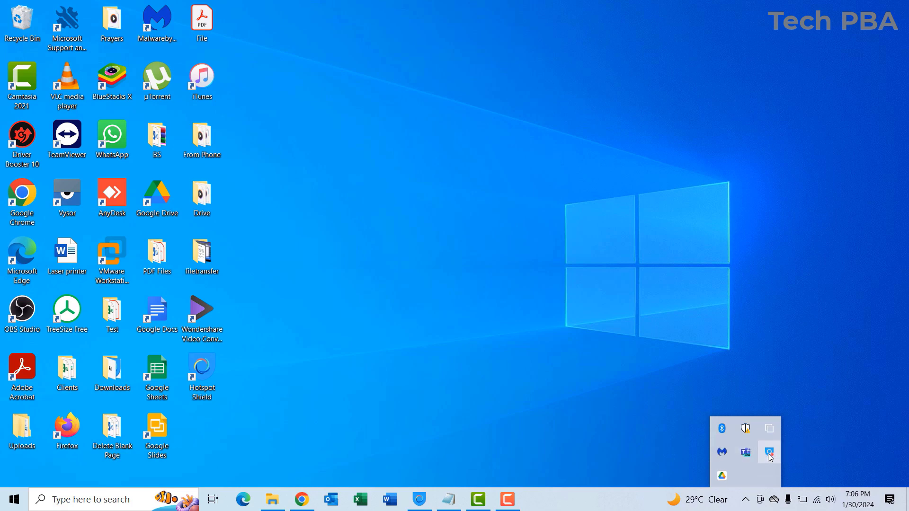
pyautogui.rightClick(341, 256)
pyautogui.click(370, 291)
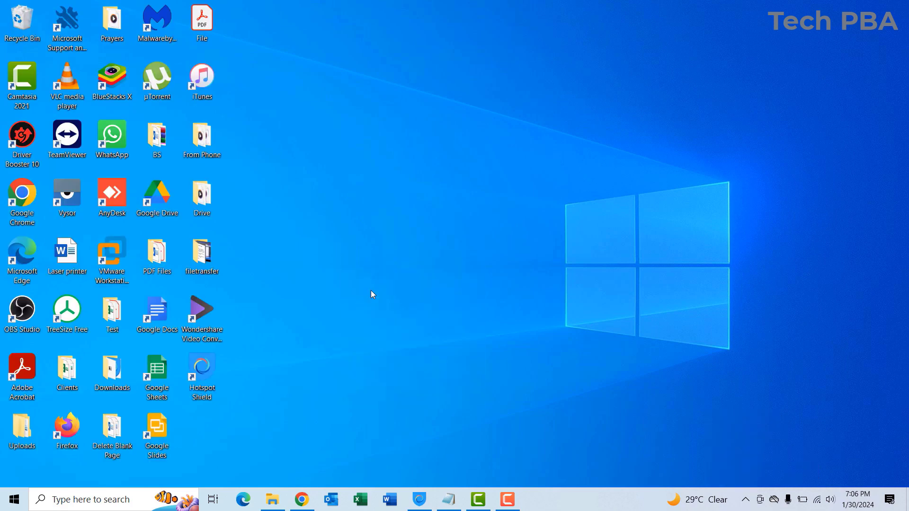
# Search 'control' and open Control Panel from the results
pyautogui.click(83, 501)
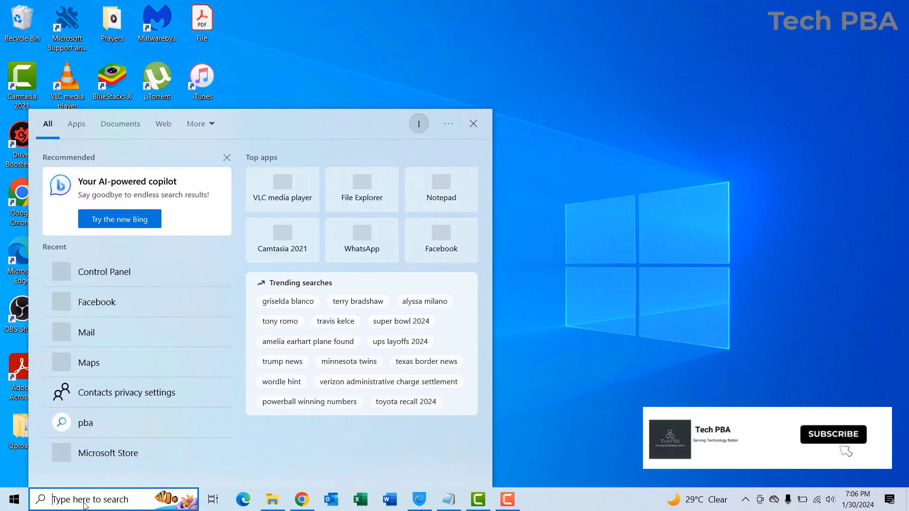
pyautogui.write('control')
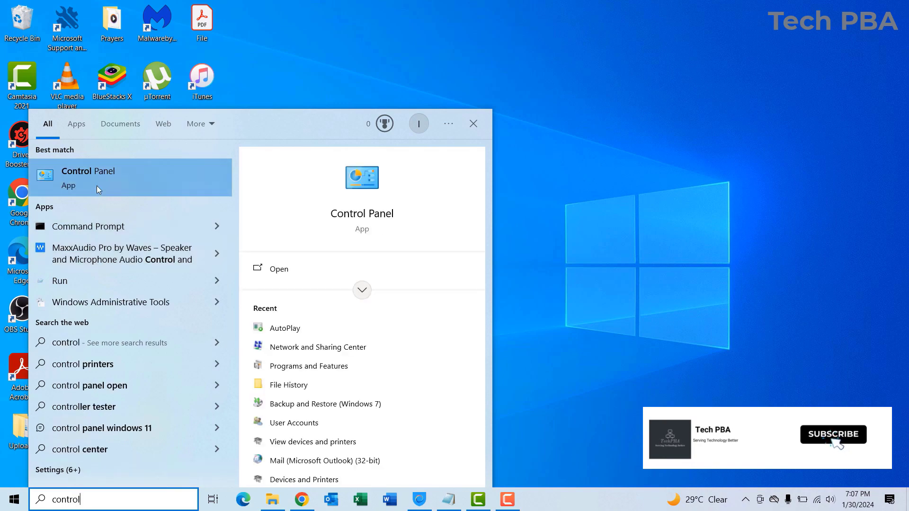
pyautogui.click(109, 179)
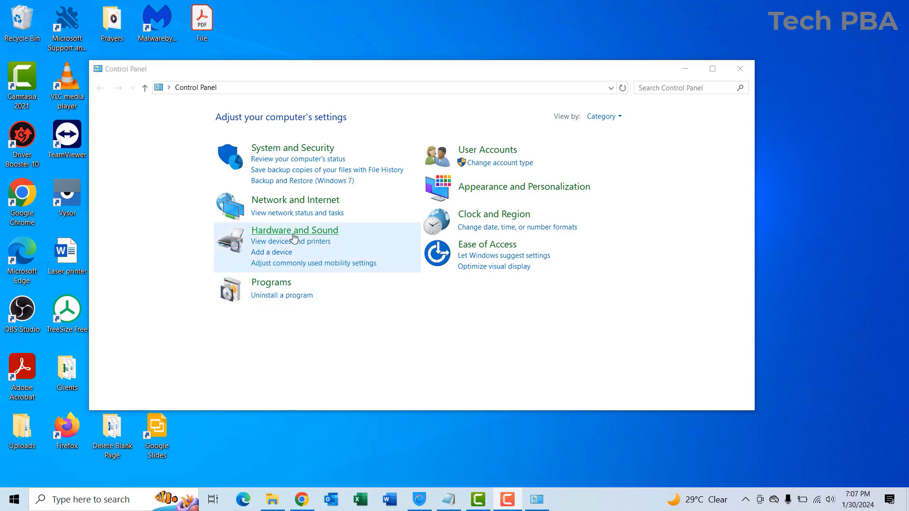
# Keep Control Panel in Category view and go to Hardware and Sound > AutoPlay
pyautogui.click(620, 119)
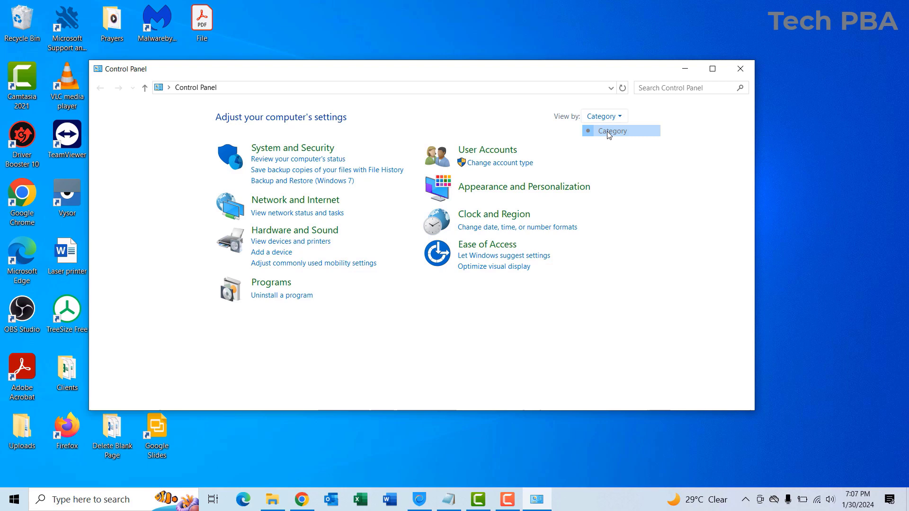
pyautogui.click(610, 131)
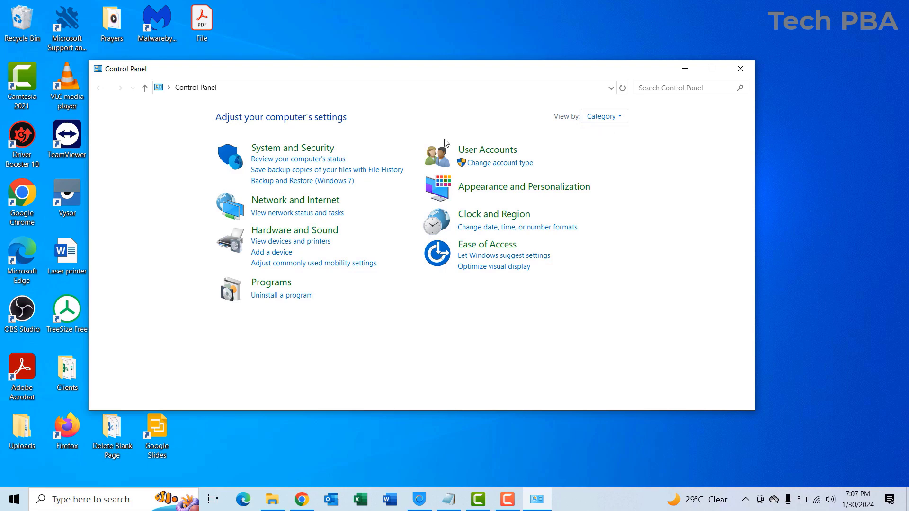
pyautogui.click(286, 231)
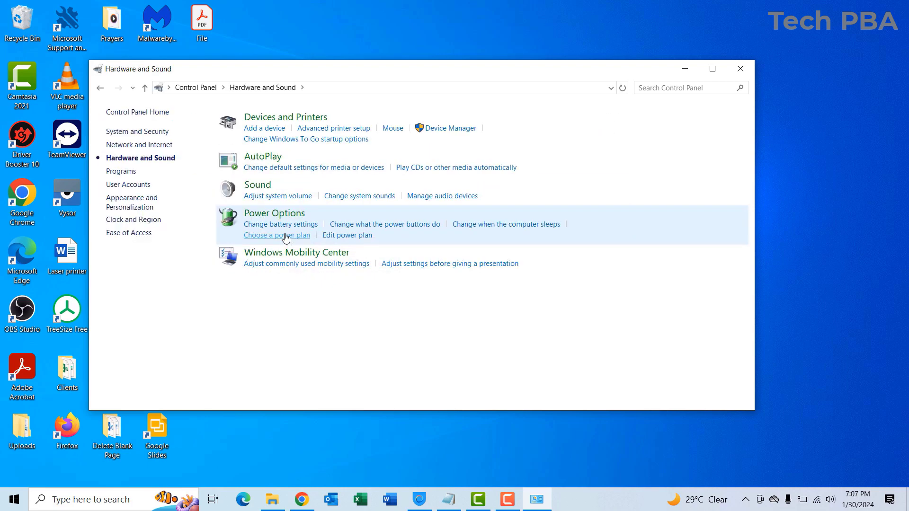
pyautogui.click(264, 161)
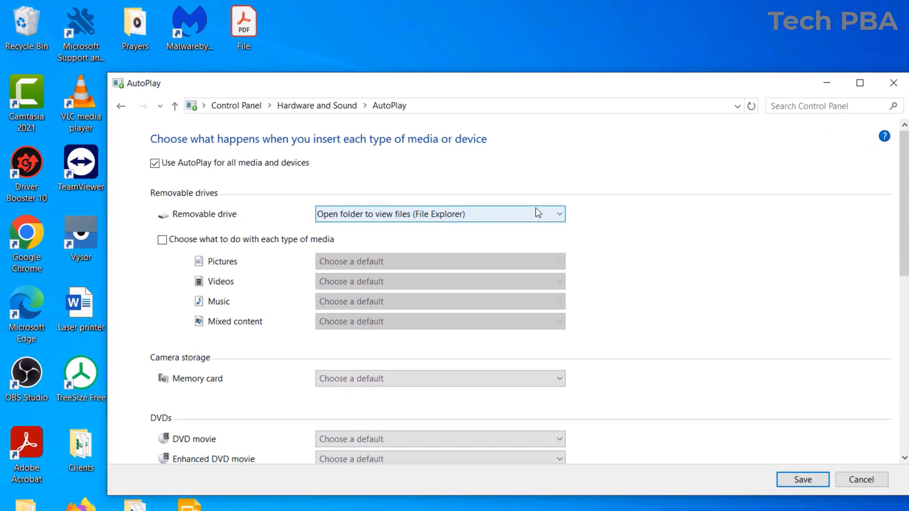
# Choose 'Ask me every time' as the Removable drive AutoPlay action
pyautogui.click(560, 214)
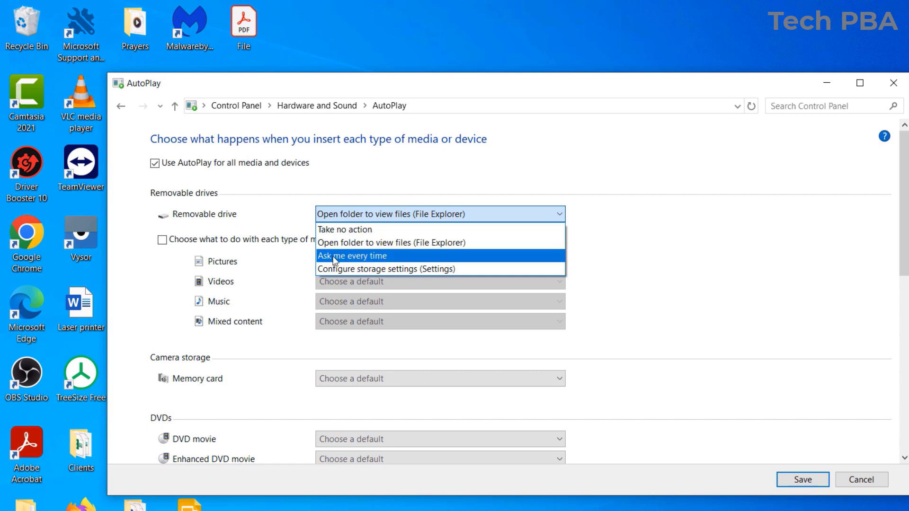
pyautogui.click(365, 257)
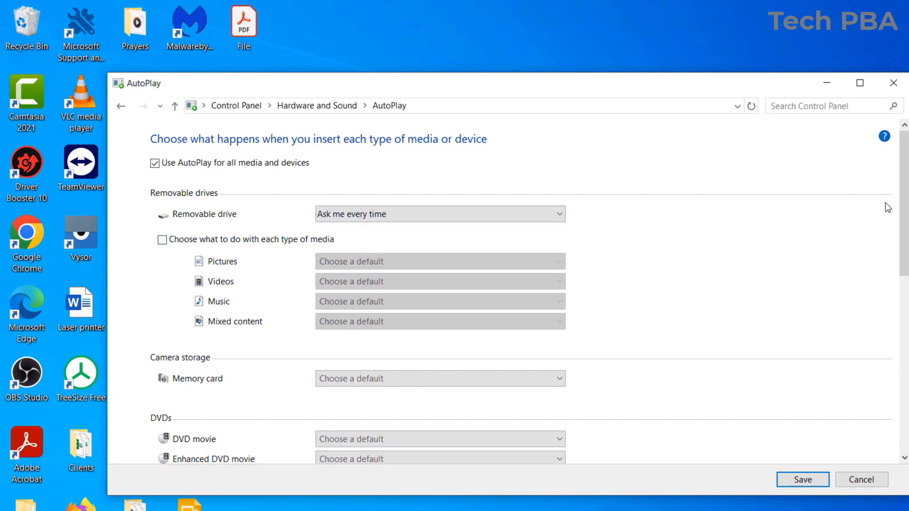
pyautogui.scroll(-2, 716, 287)
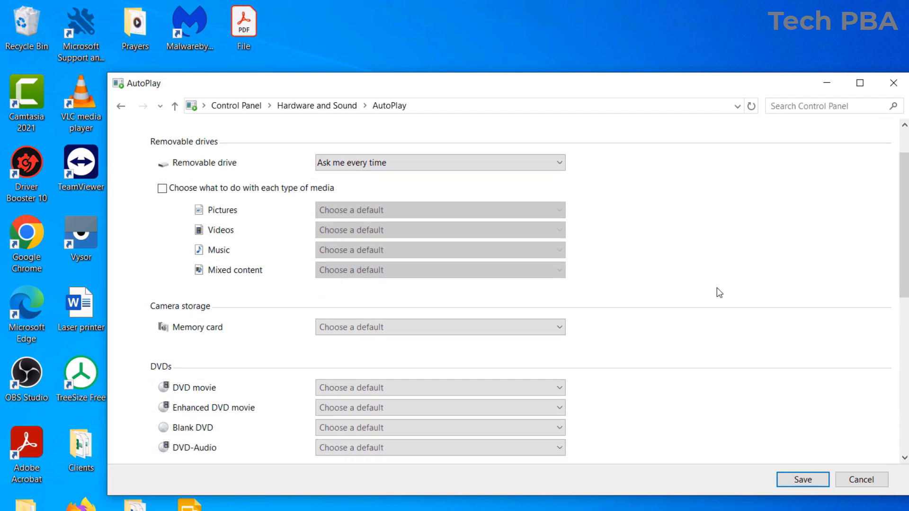
pyautogui.scroll(-3, 717, 288)
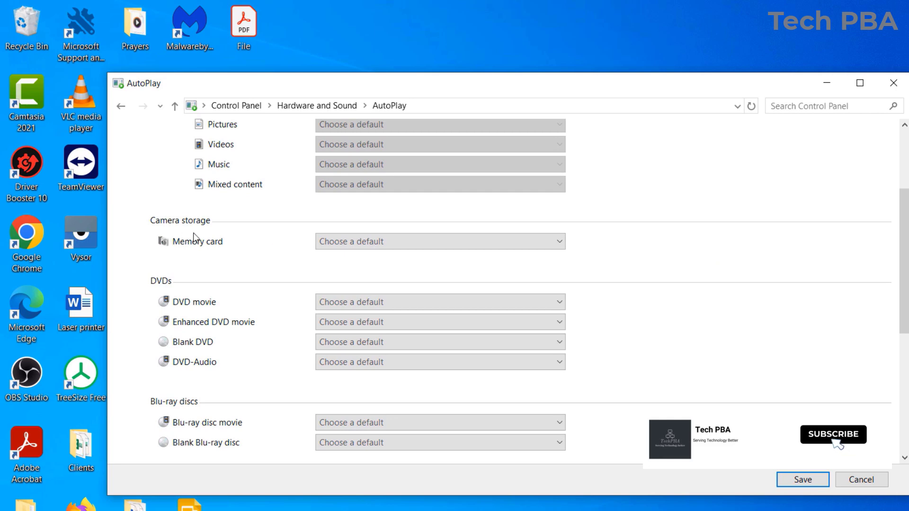
pyautogui.click(560, 242)
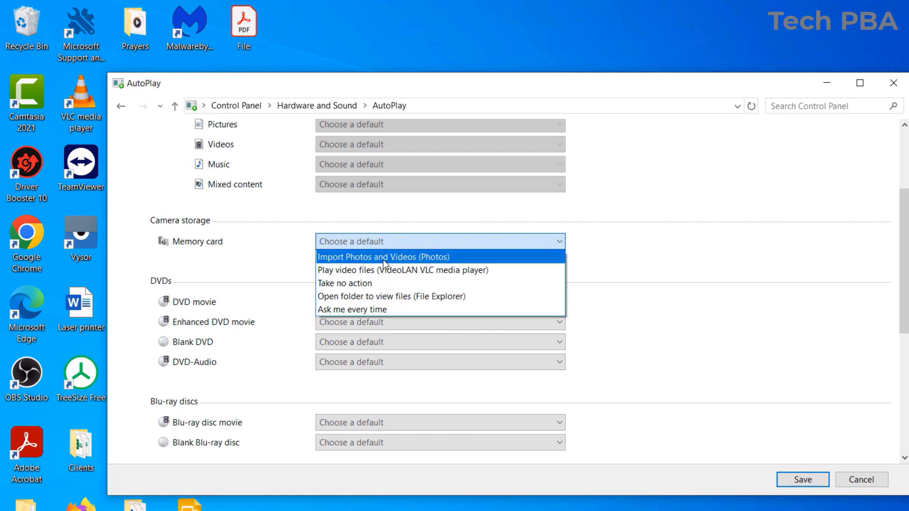
pyautogui.click(562, 245)
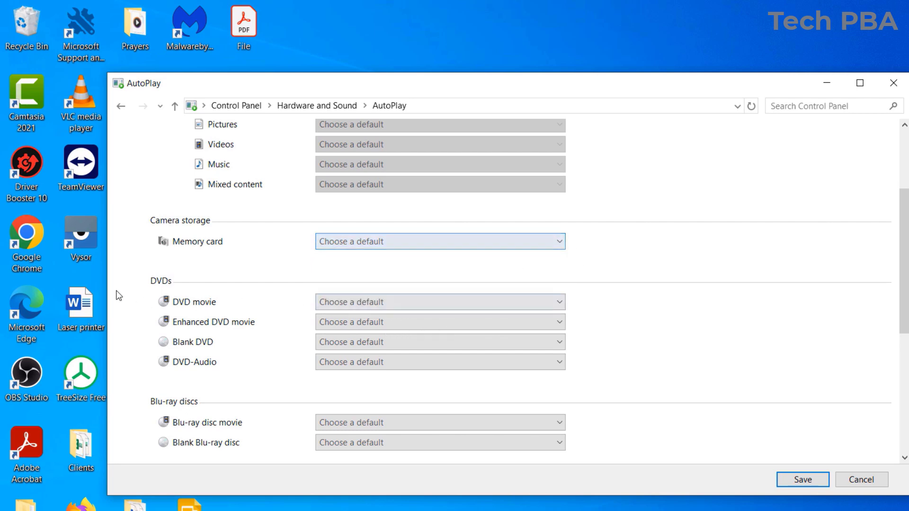
pyautogui.click(556, 305)
pyautogui.click(547, 306)
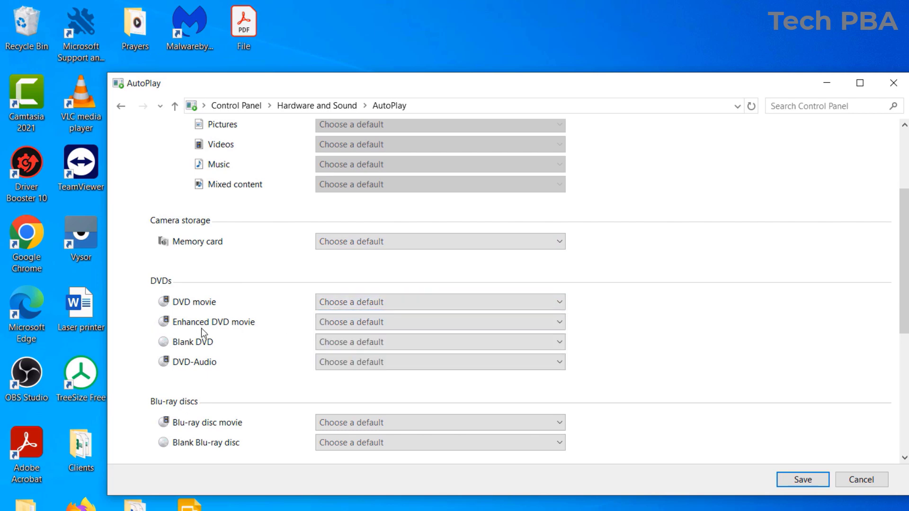
pyautogui.scroll(-3, 615, 308)
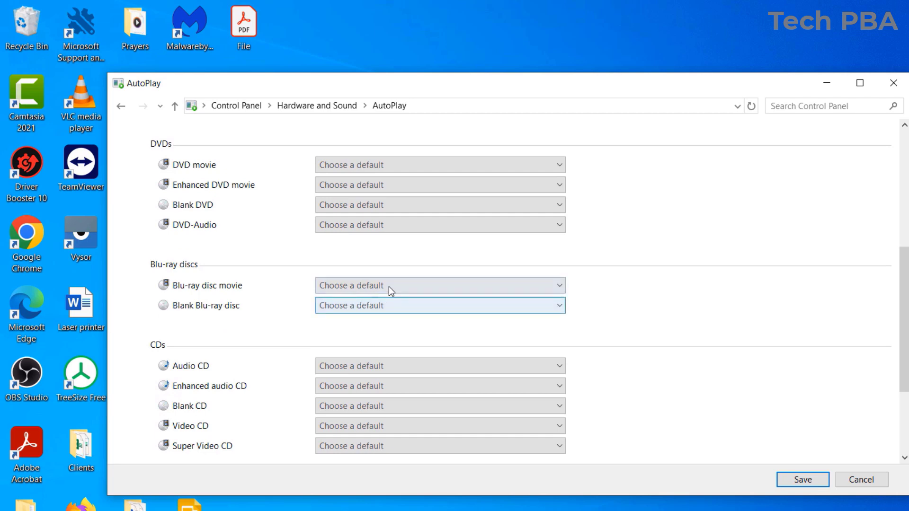
pyautogui.scroll(-3, 586, 335)
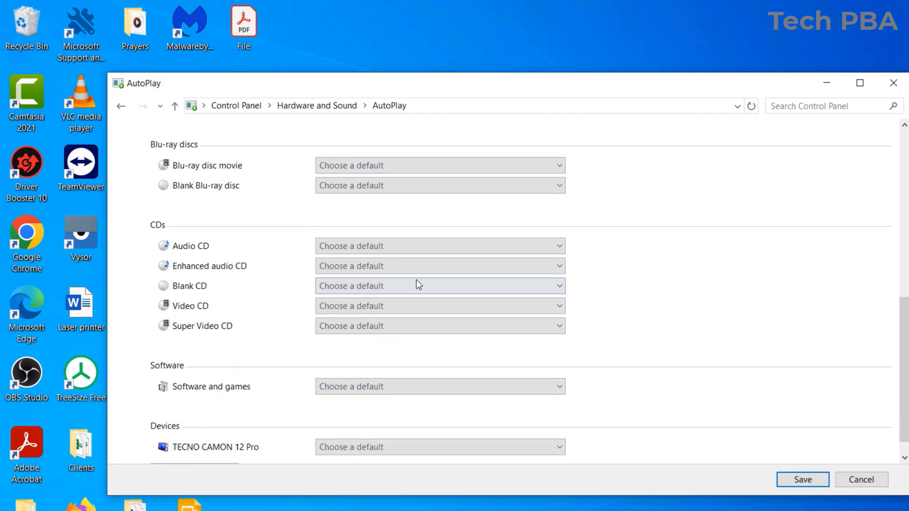
pyautogui.click(559, 246)
pyautogui.click(559, 246)
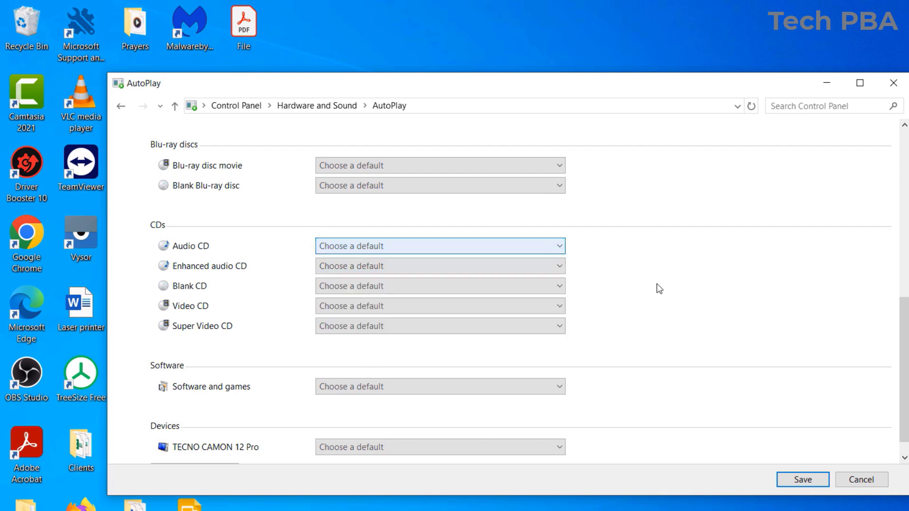
pyautogui.scroll(-1, 644, 365)
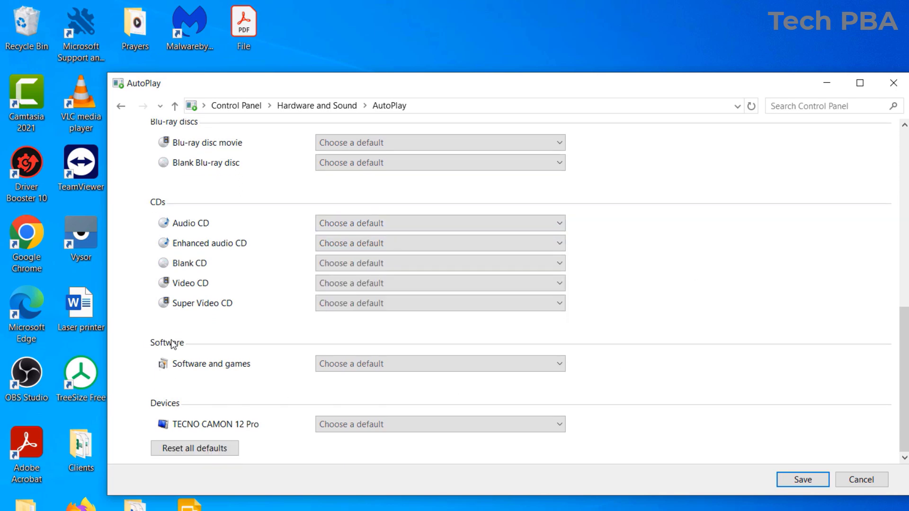
pyautogui.click(401, 368)
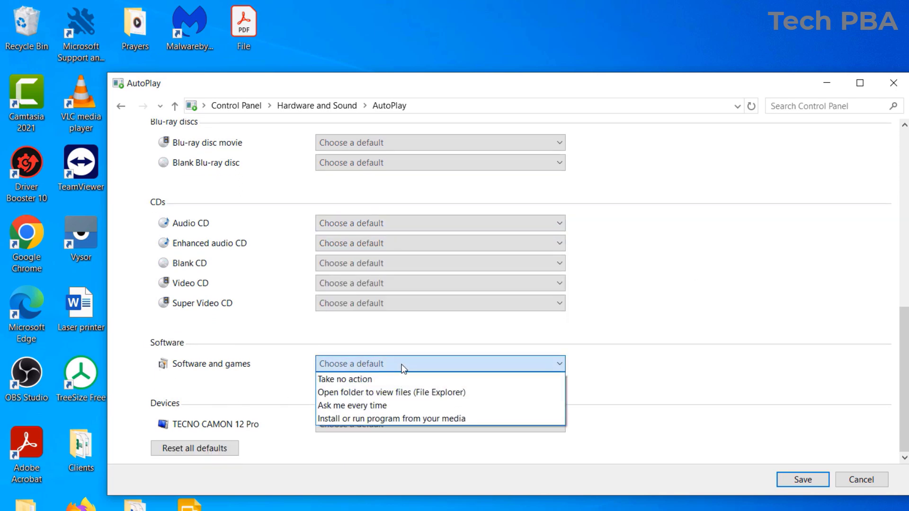
pyautogui.click(402, 367)
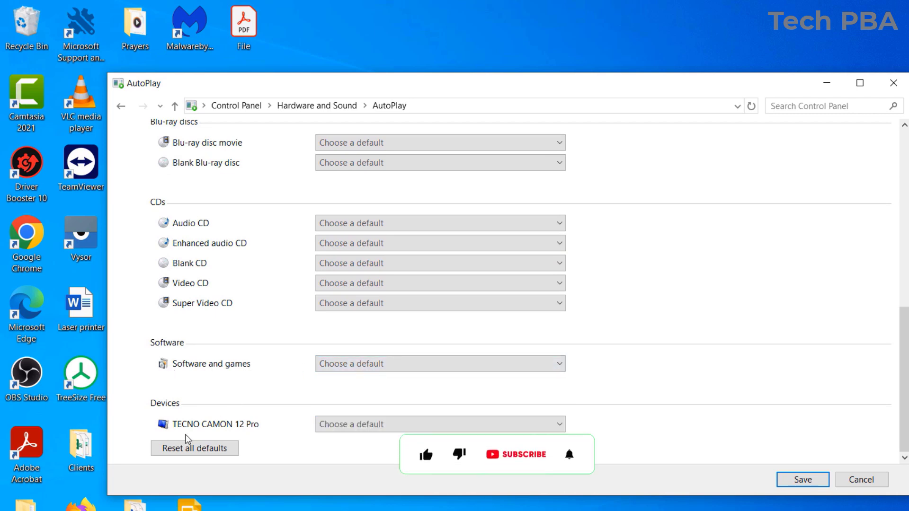
pyautogui.click(559, 425)
pyautogui.click(559, 425)
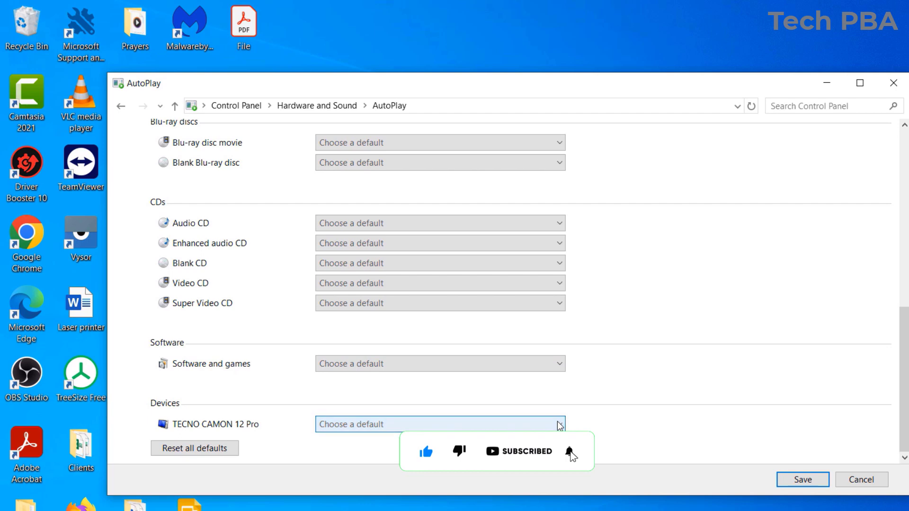
pyautogui.moveTo(903, 373); pyautogui.dragTo(904, 194)
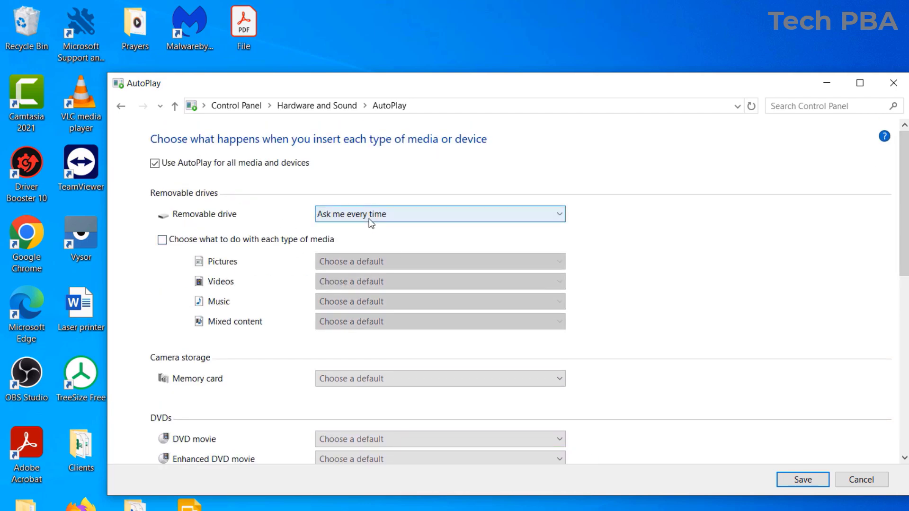
# Save AutoPlay settings, minimize the window, and pick 'Open folder to view files' for the USB
pyautogui.click(802, 480)
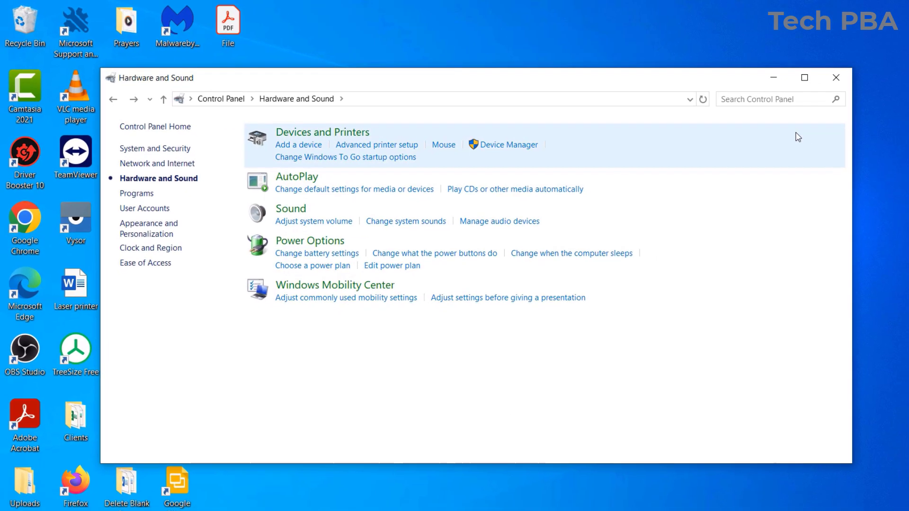
pyautogui.click(773, 77)
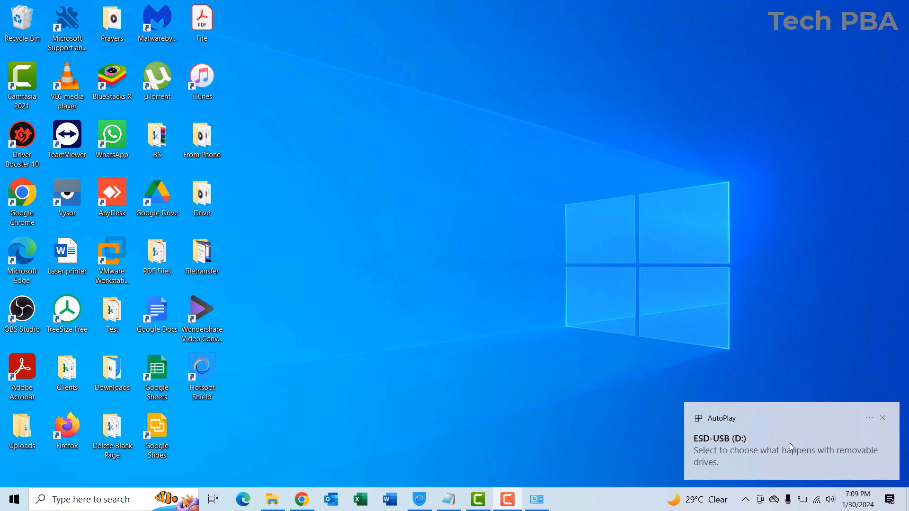
pyautogui.click(767, 443)
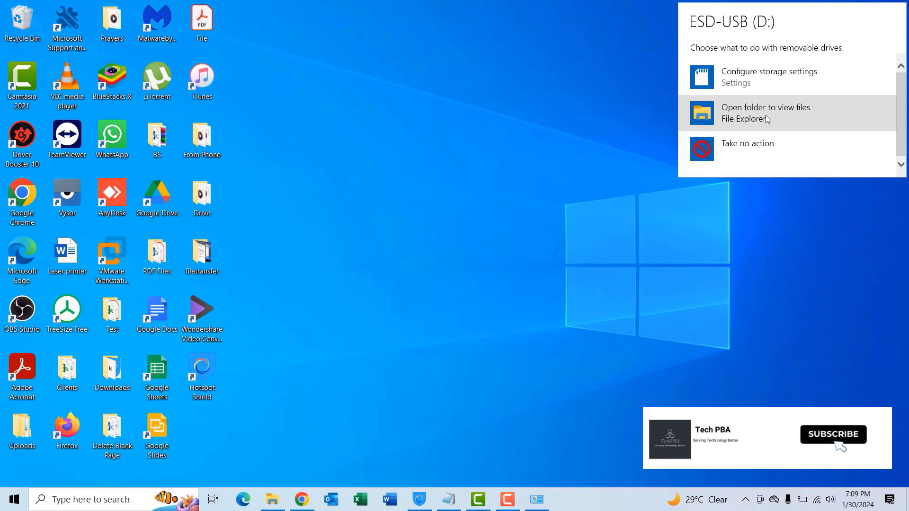
pyautogui.click(765, 115)
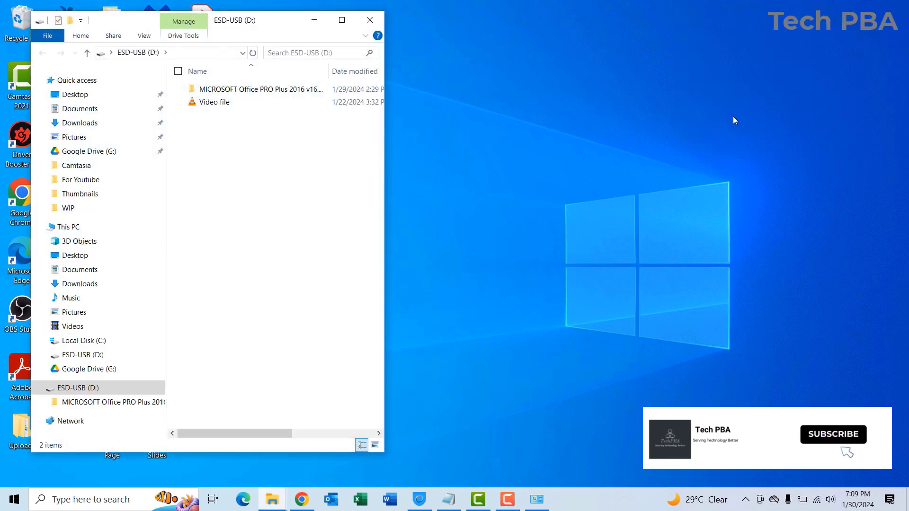
pyautogui.moveTo(104, 21)
pyautogui.mouseDown()
pyautogui.moveTo(163, 31)
pyautogui.moveTo(116, 30)
pyautogui.mouseUp()
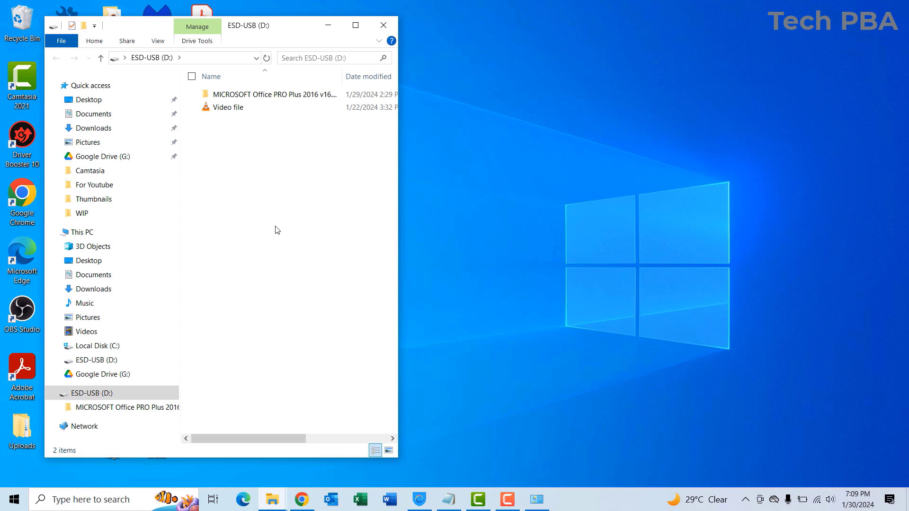
pyautogui.click(627, 256)
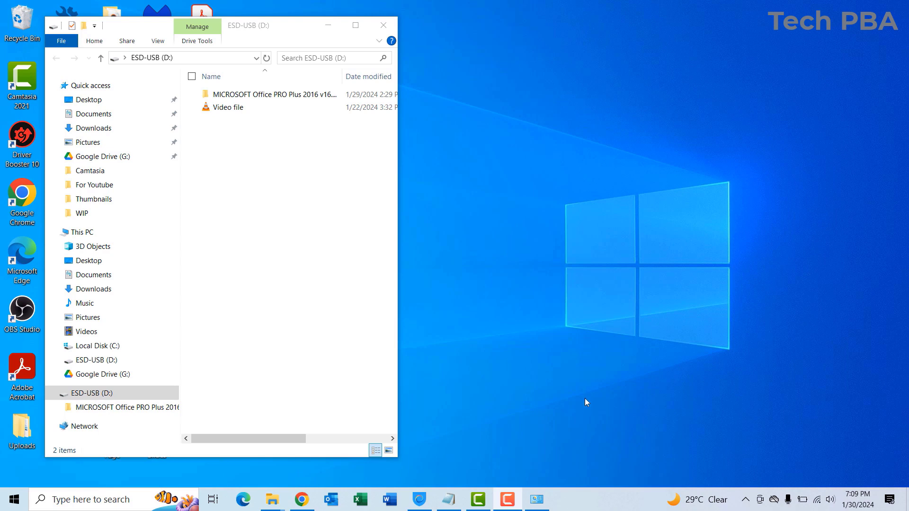